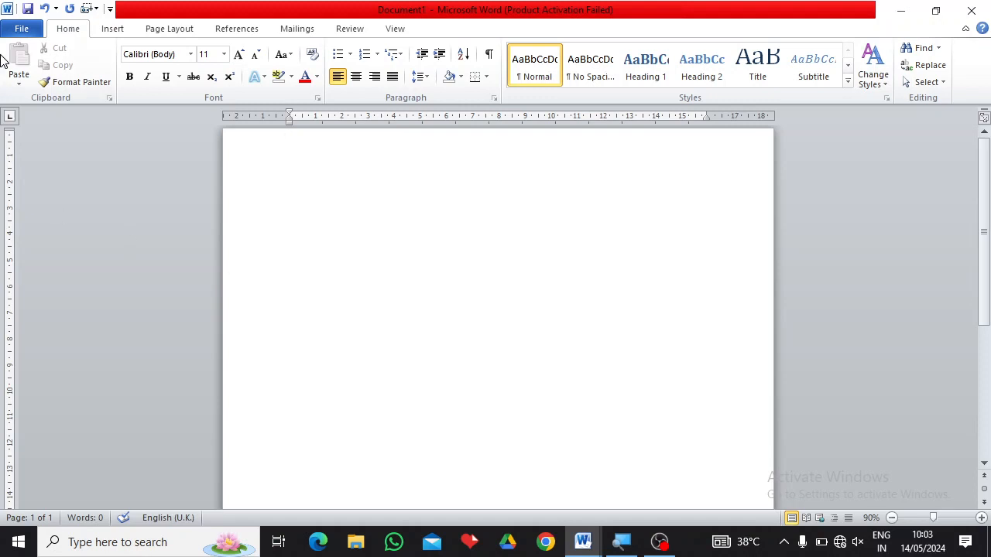
Insert the picture download (2).jpeg from the Pictures folder into the blank document.
left_click(111, 32)
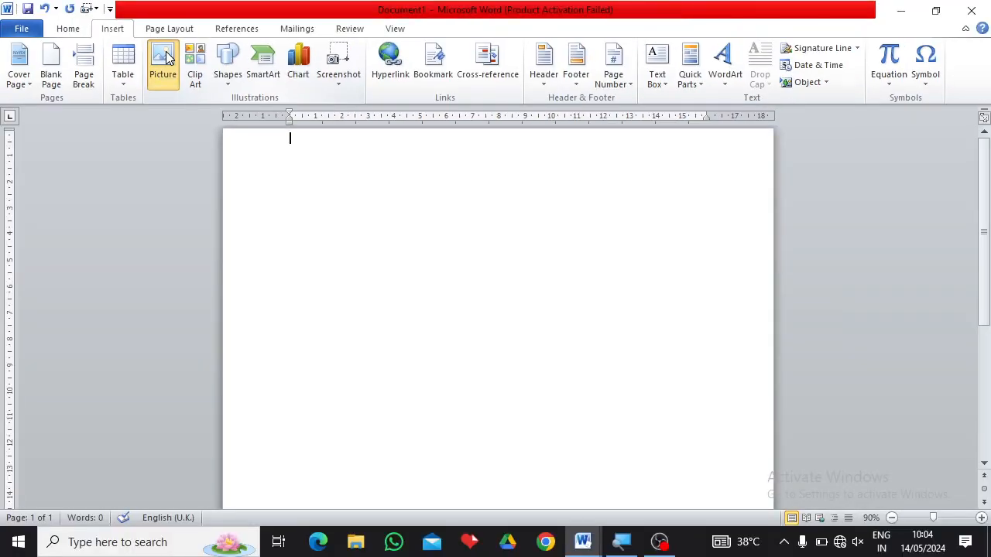
left_click(165, 58)
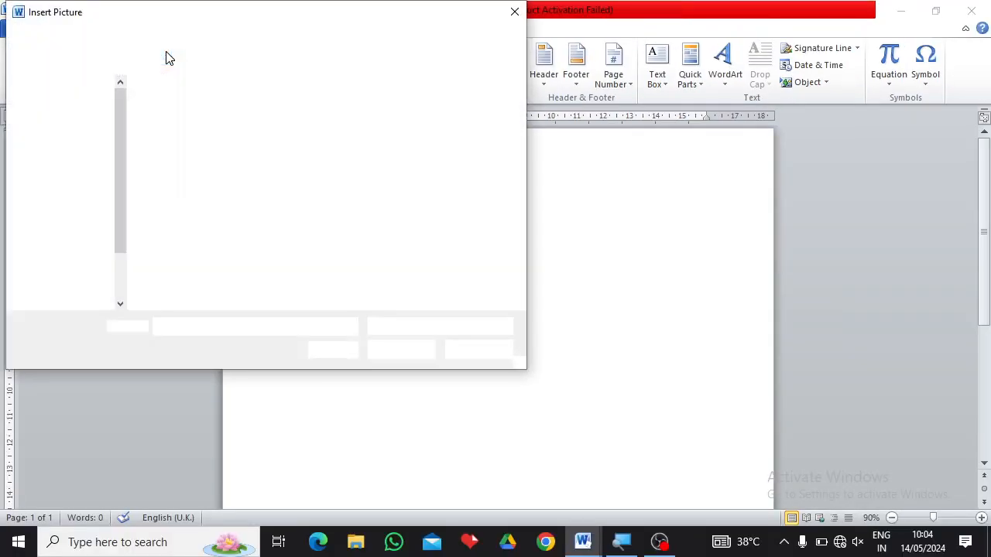
left_click(118, 127)
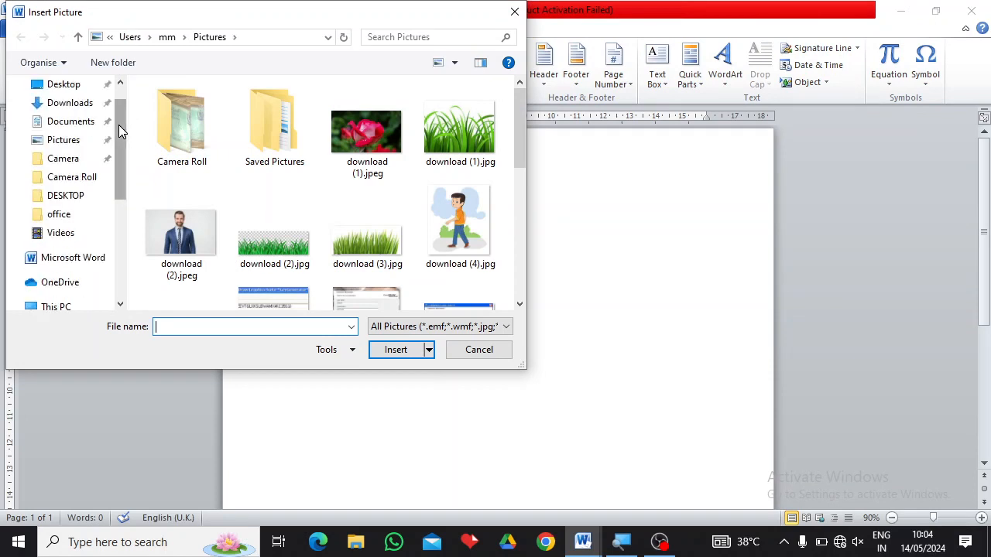
left_click(118, 220)
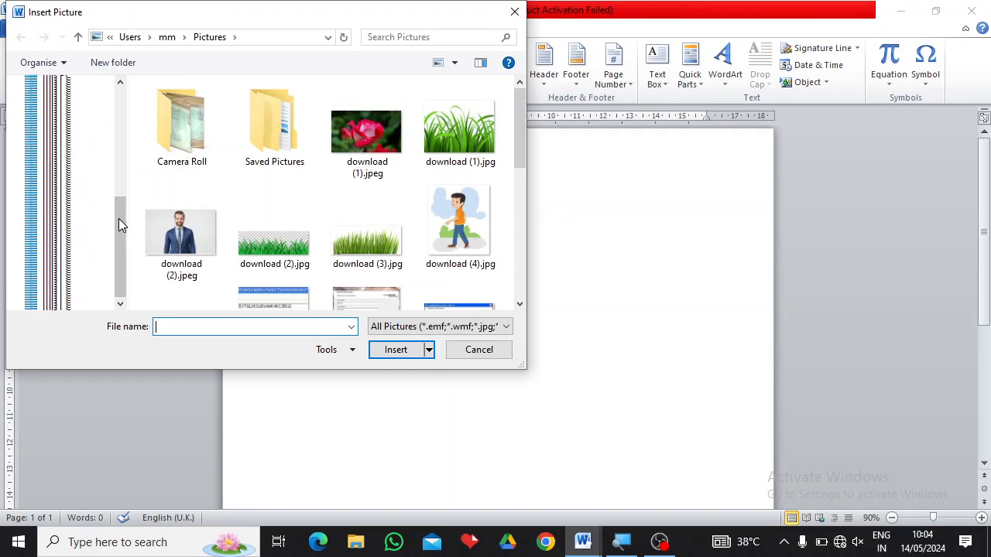
left_click(122, 155)
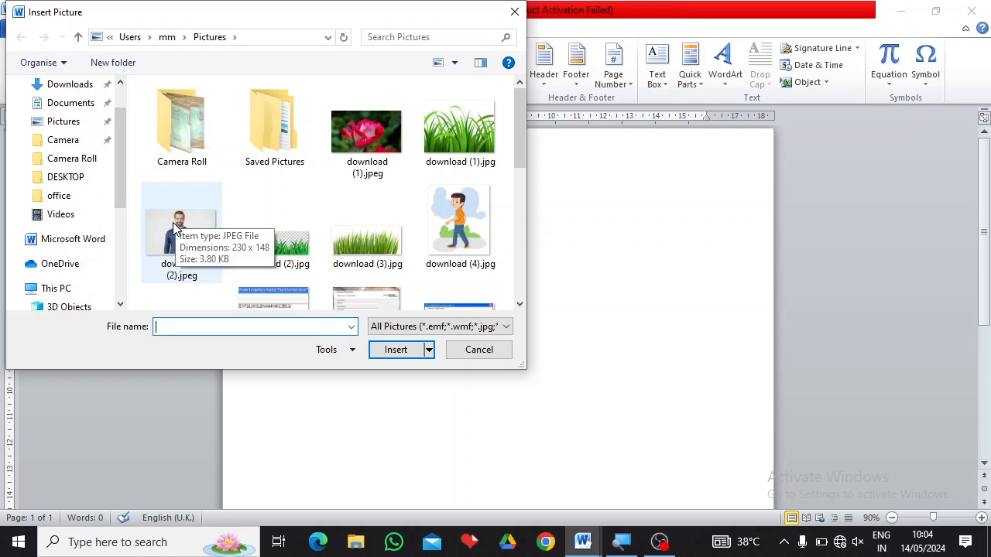
left_click(199, 225)
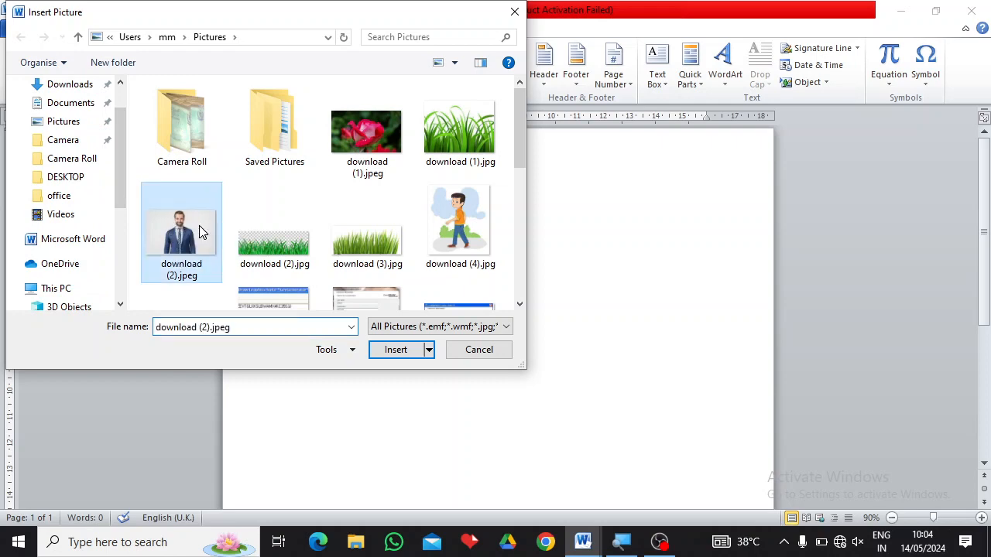
left_click(392, 353)
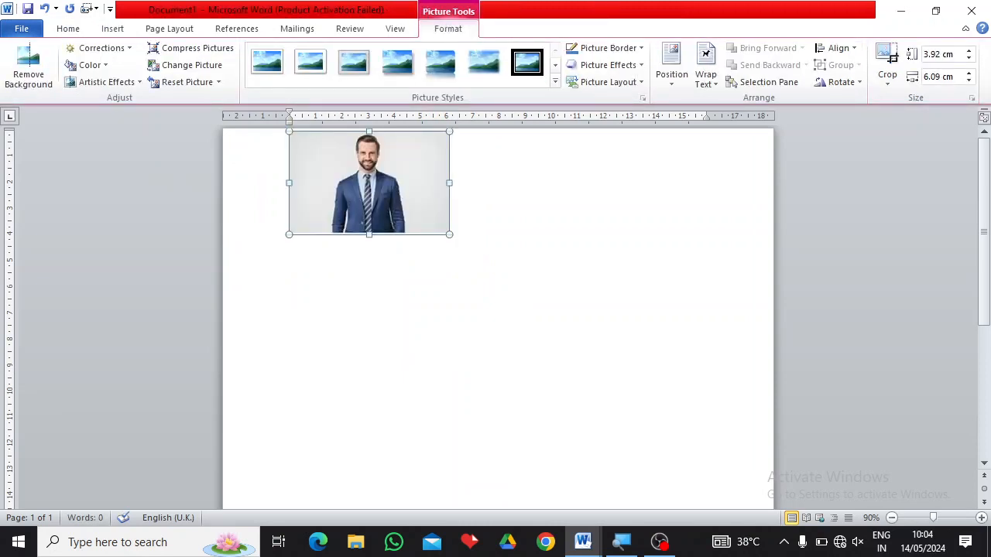
left_click(474, 284)
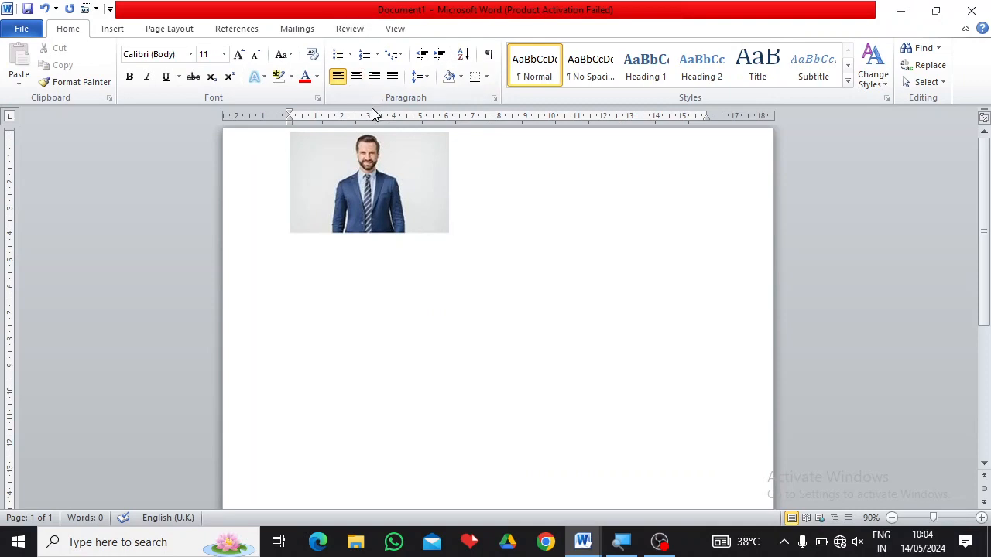
left_click(394, 155)
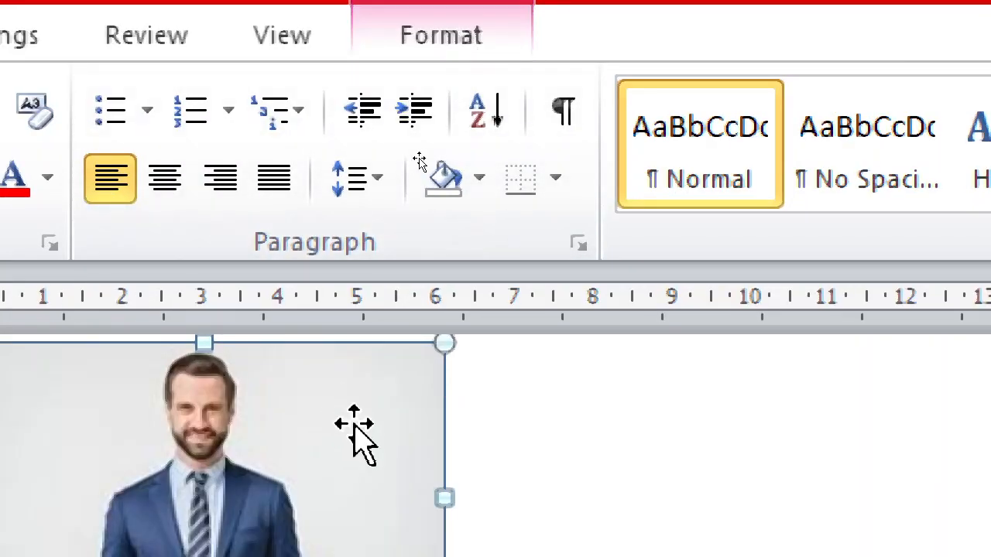
left_click(670, 401)
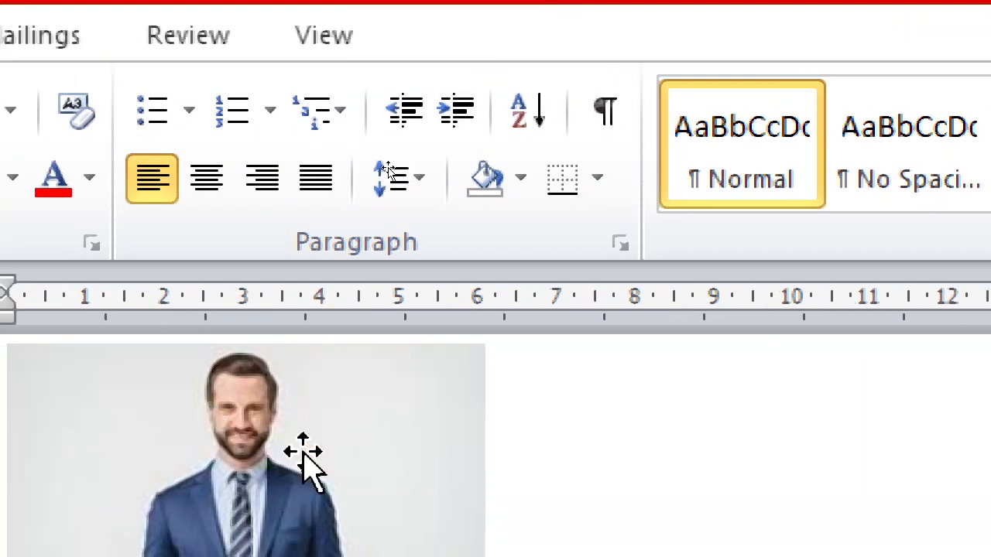
Resize the picture of the man in a suit to about 6.6 cm high and 9.7 cm wide.
left_click(263, 456)
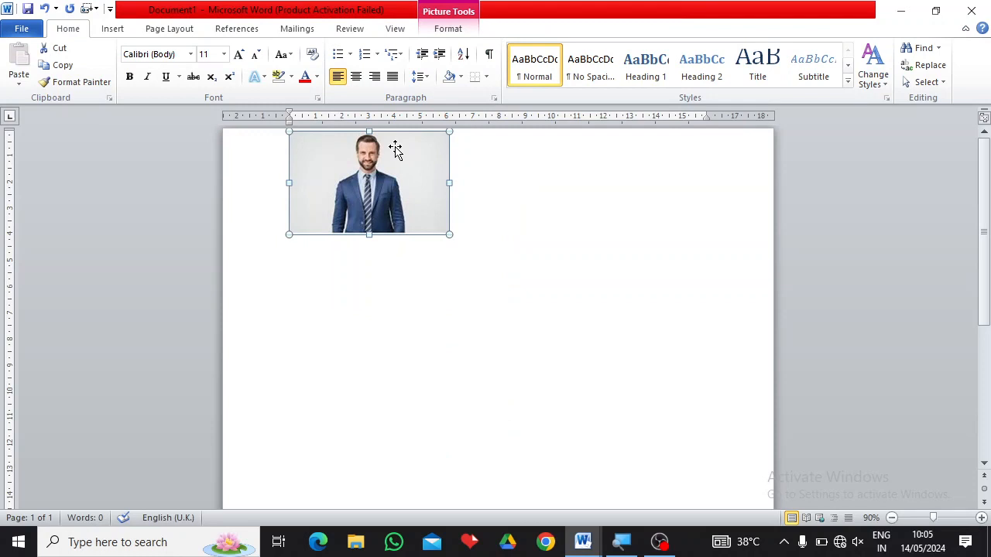
left_click(456, 28)
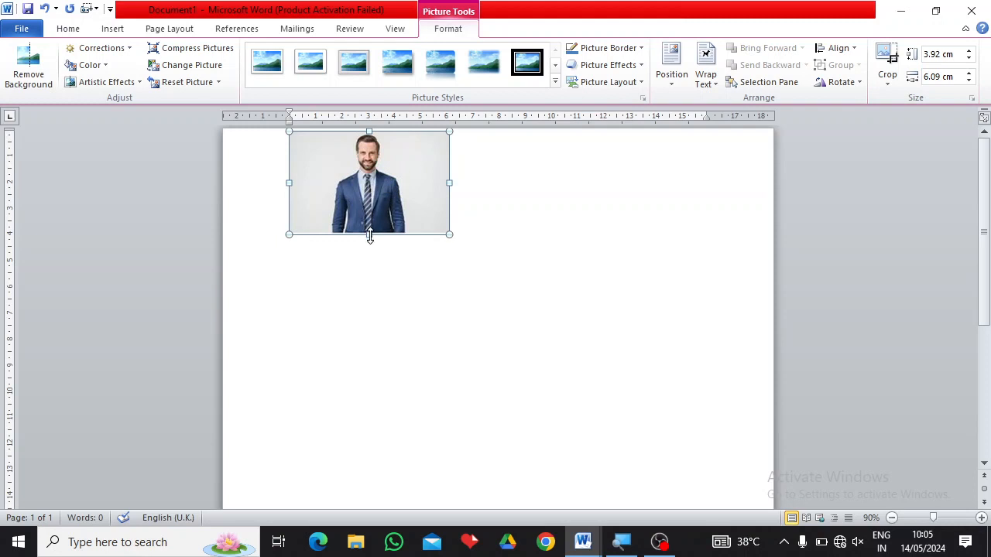
left_click_drag(371, 235, 358, 321)
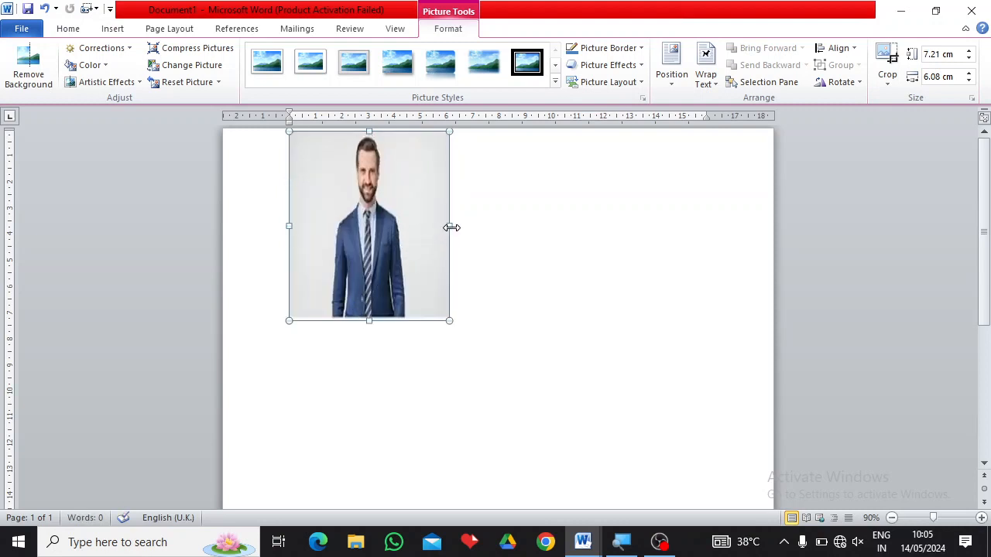
left_click_drag(451, 227, 570, 214)
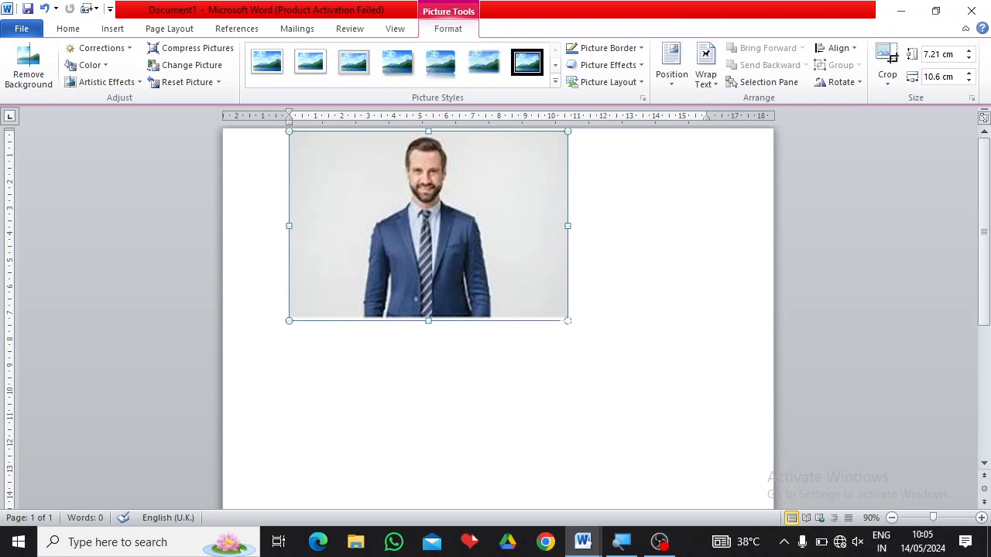
left_click_drag(569, 322, 470, 307)
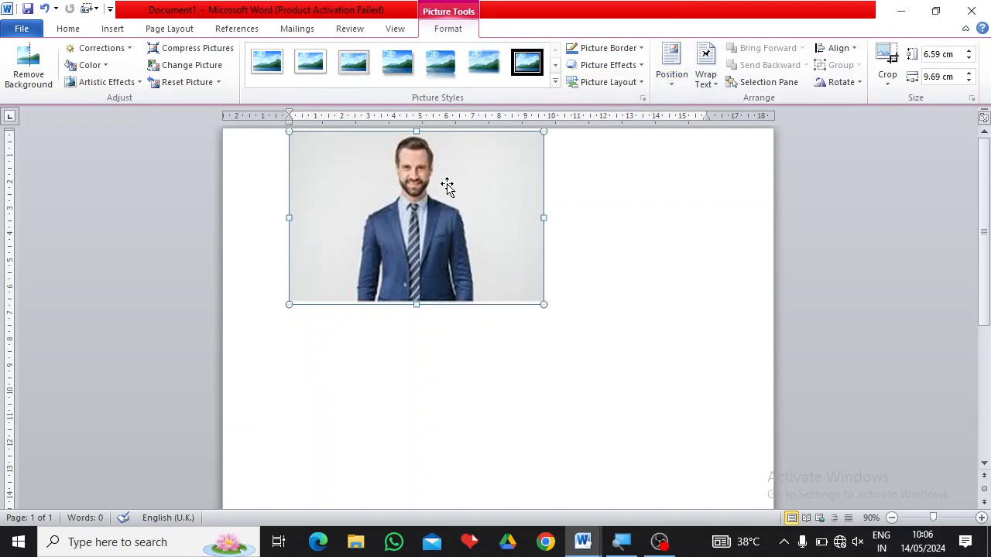
Position the picture in the top left with square text wrapping and move it down towards the middle of the page.
left_click_drag(447, 186, 514, 310)
left_click_drag(460, 235, 469, 309)
left_click(672, 77)
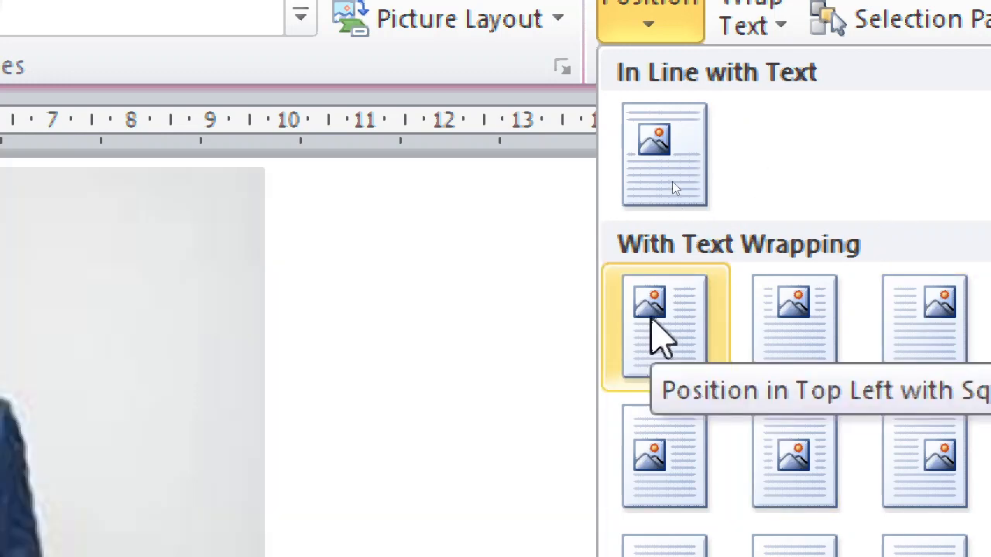
left_click(658, 331)
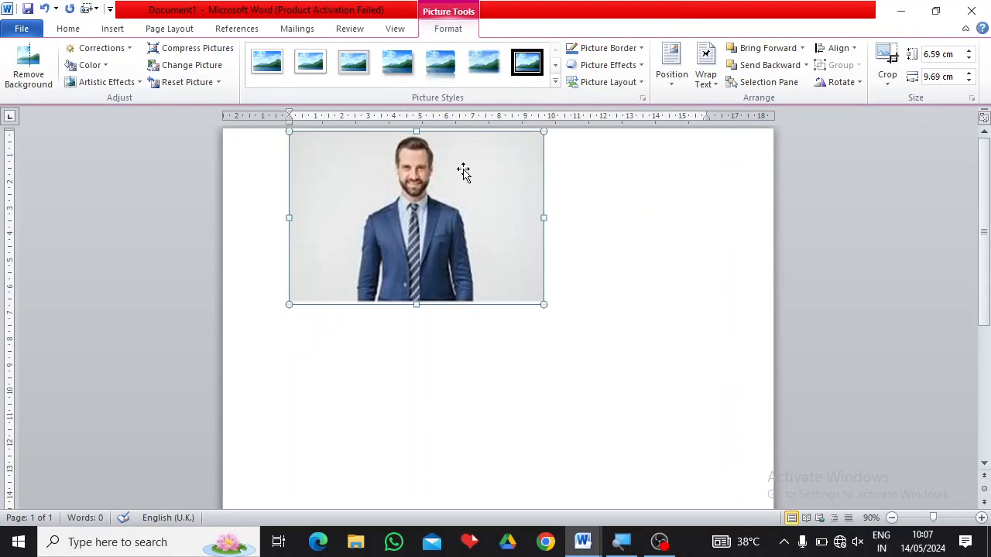
left_click_drag(463, 171, 526, 217)
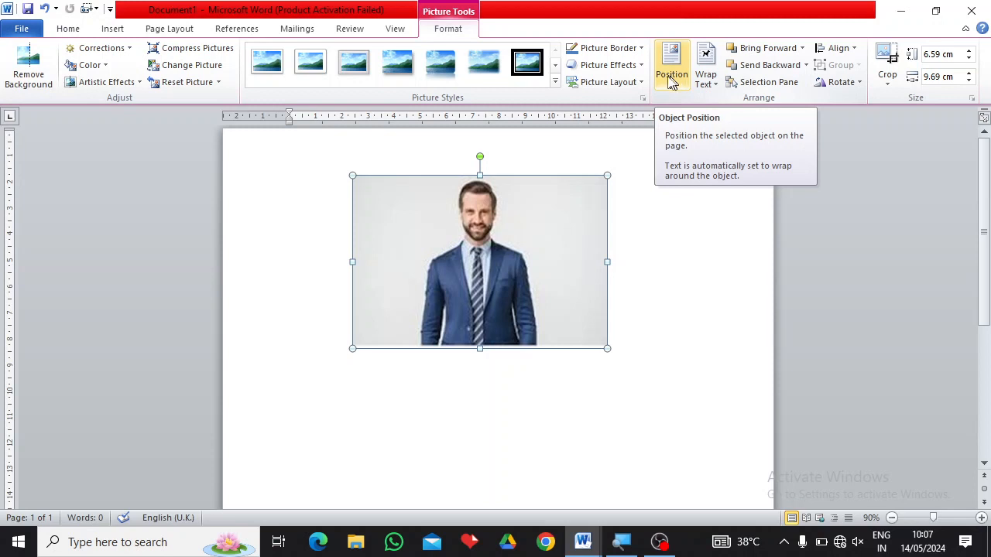
Remove the picture's background, extending the keep area to the full picture so the whole man is retained.
left_click(28, 61)
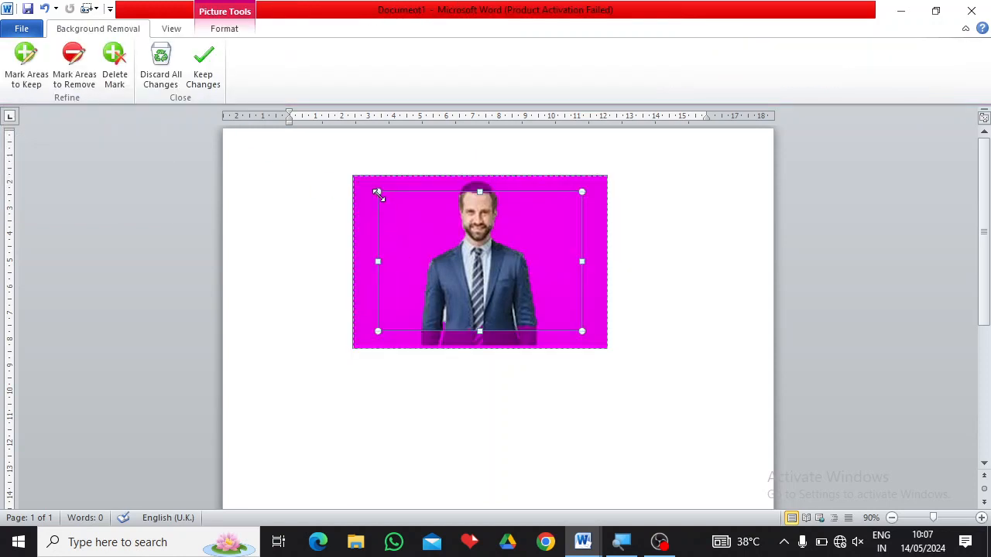
left_click_drag(378, 193, 352, 172)
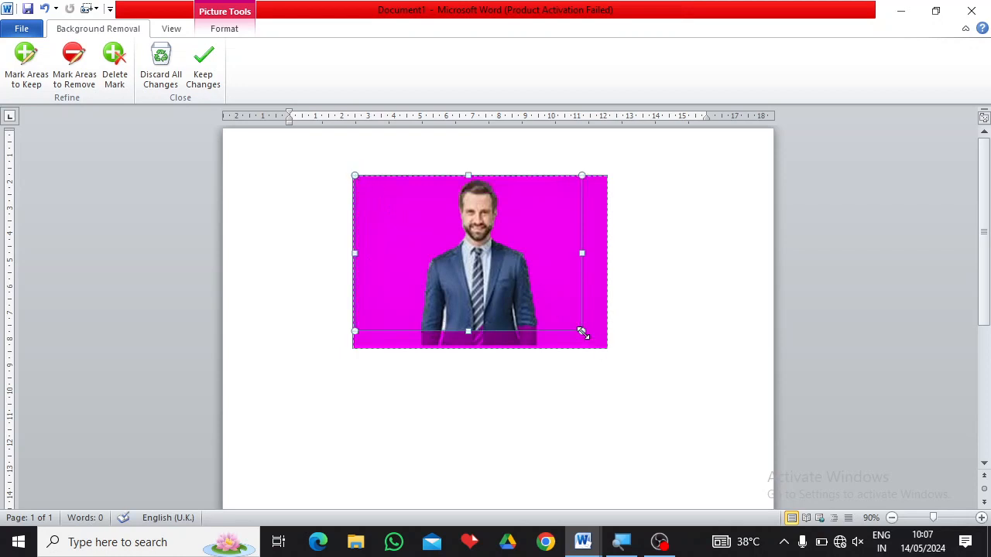
left_click_drag(581, 331, 608, 346)
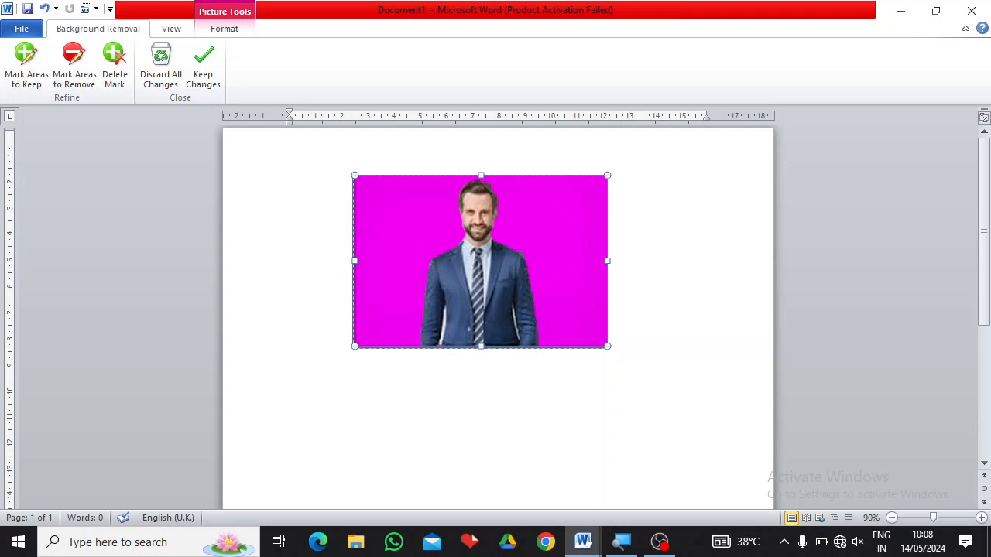
left_click(662, 325)
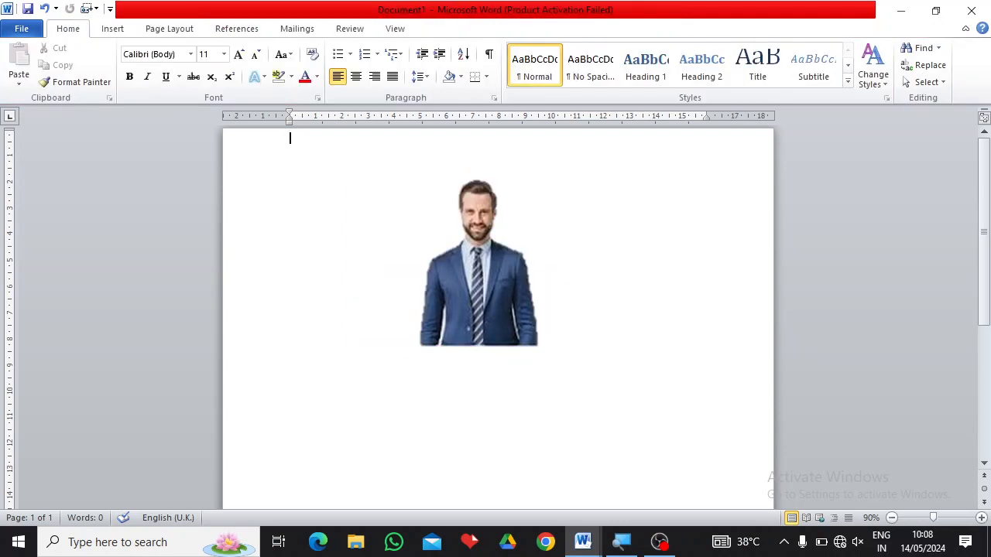
Move the picture up and to the left on the page and discard its background removal.
left_click_drag(509, 271, 454, 253)
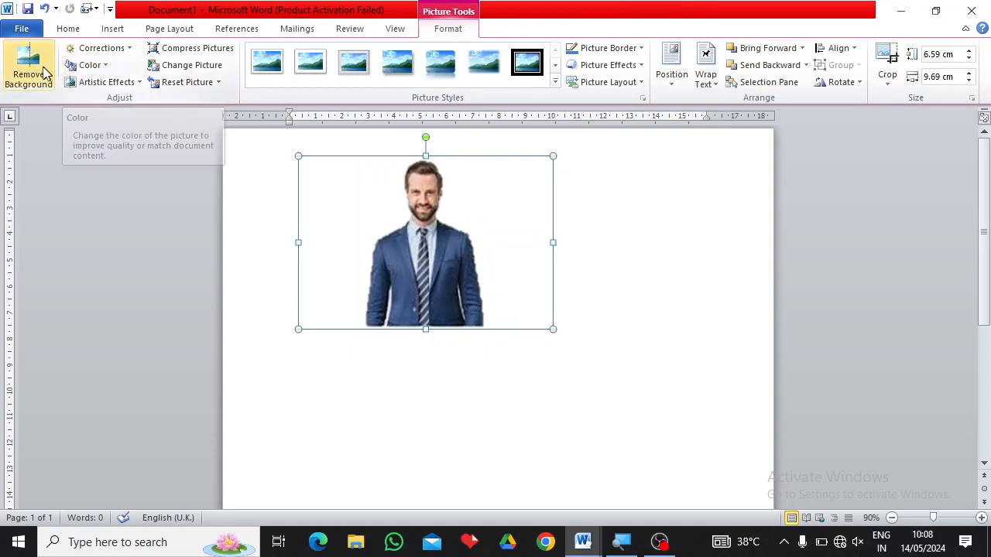
left_click(37, 73)
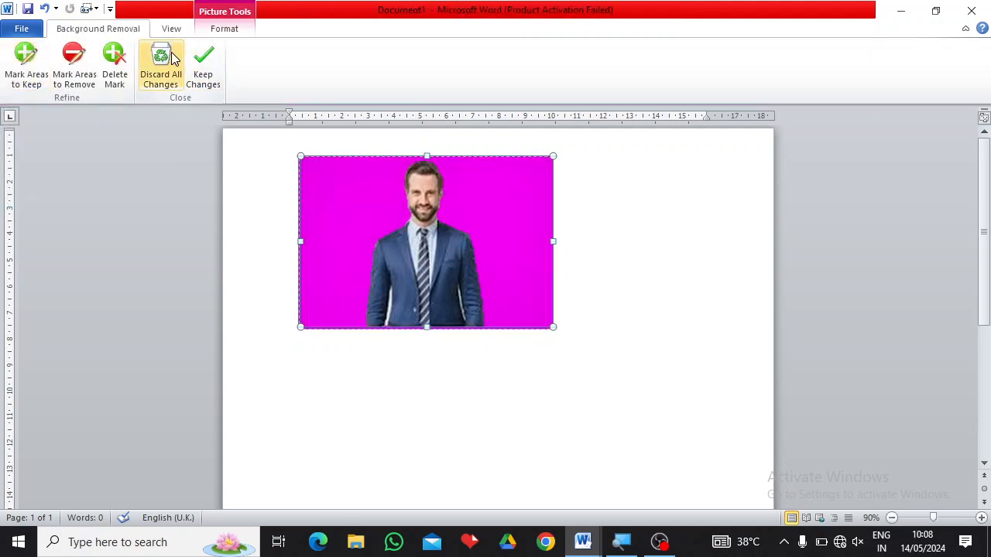
left_click(172, 58)
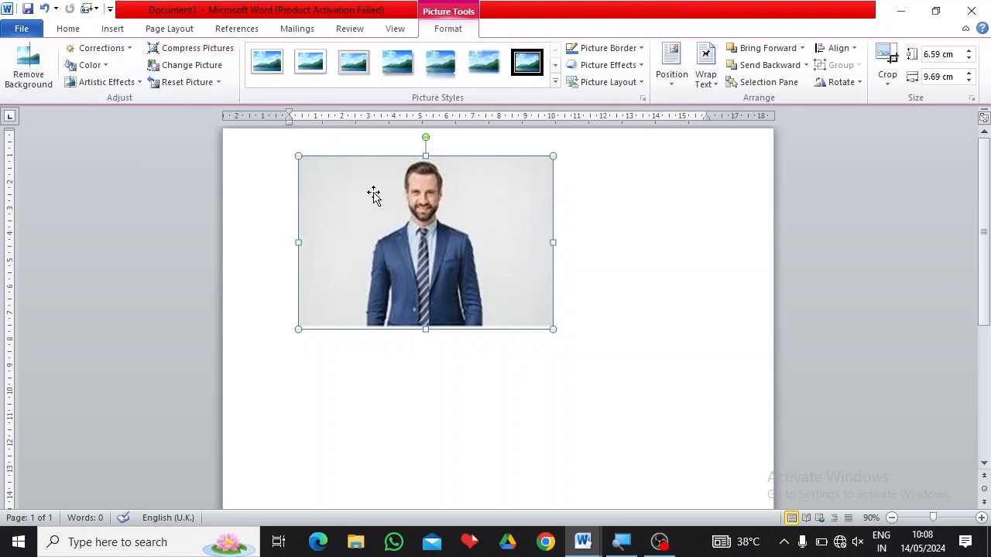
Apply the first Sharpen and Soften preset to the picture and recolor it with Olive Green, Accent color 3 Dark.
left_click(98, 48)
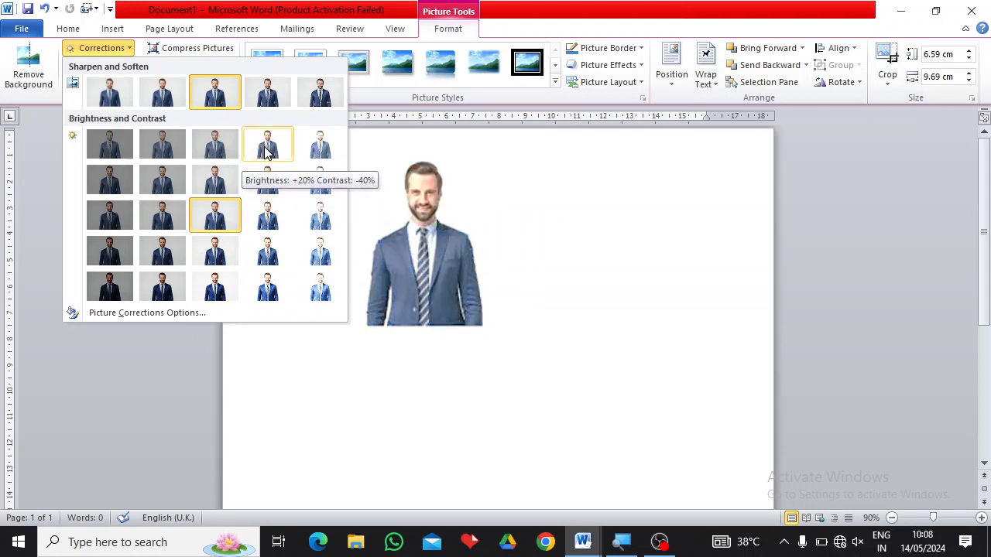
left_click(116, 92)
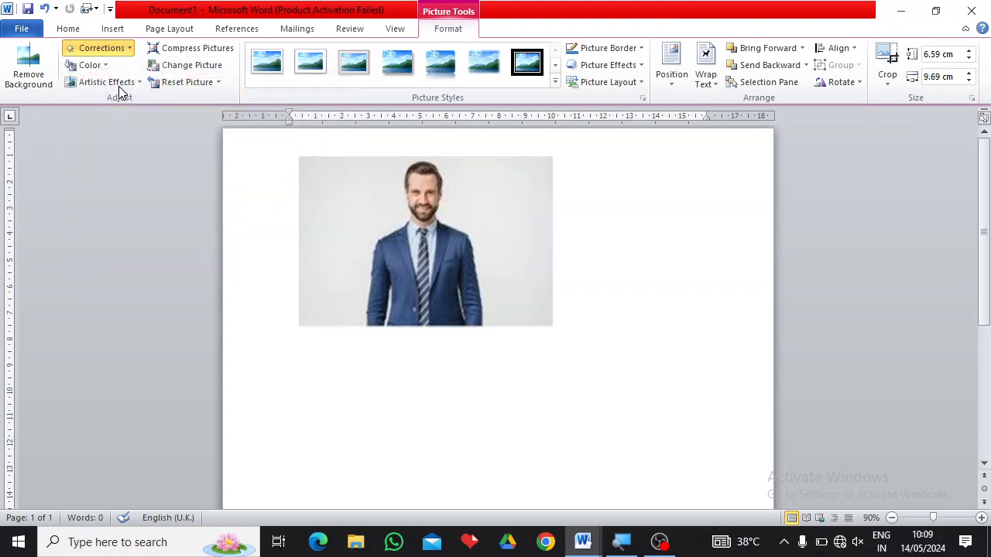
left_click(92, 65)
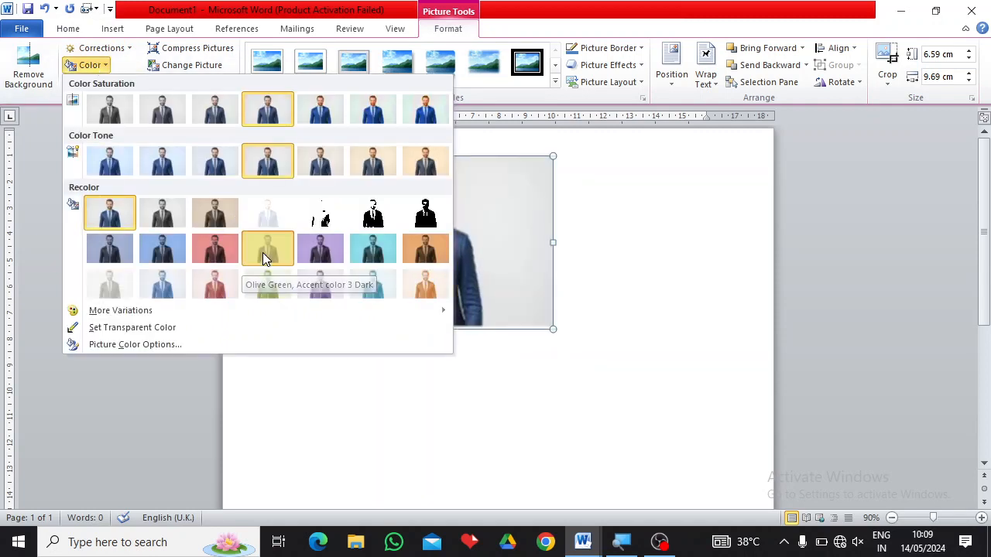
left_click(265, 258)
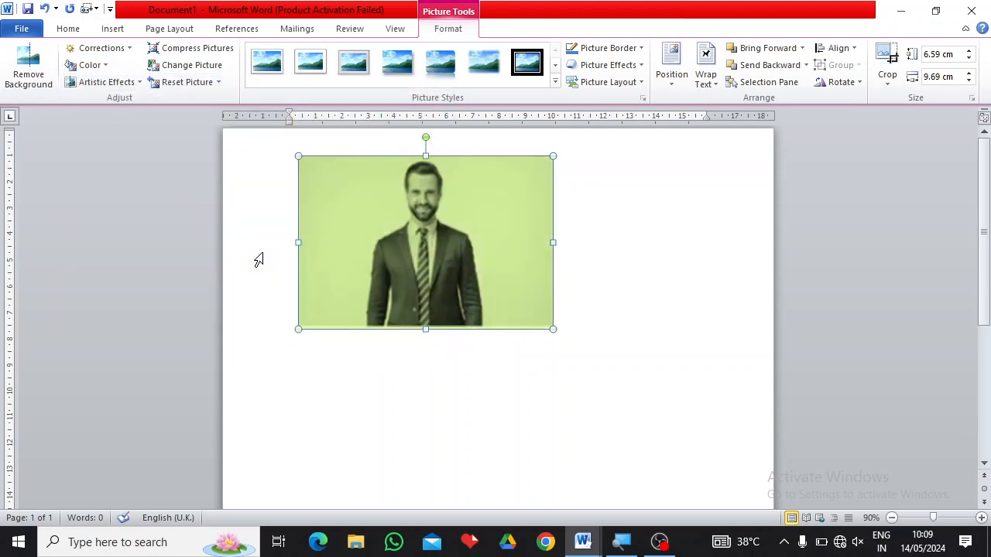
Try the Glass artistic effect on the picture and replace it with the Pencil Grayscale effect.
left_click(117, 83)
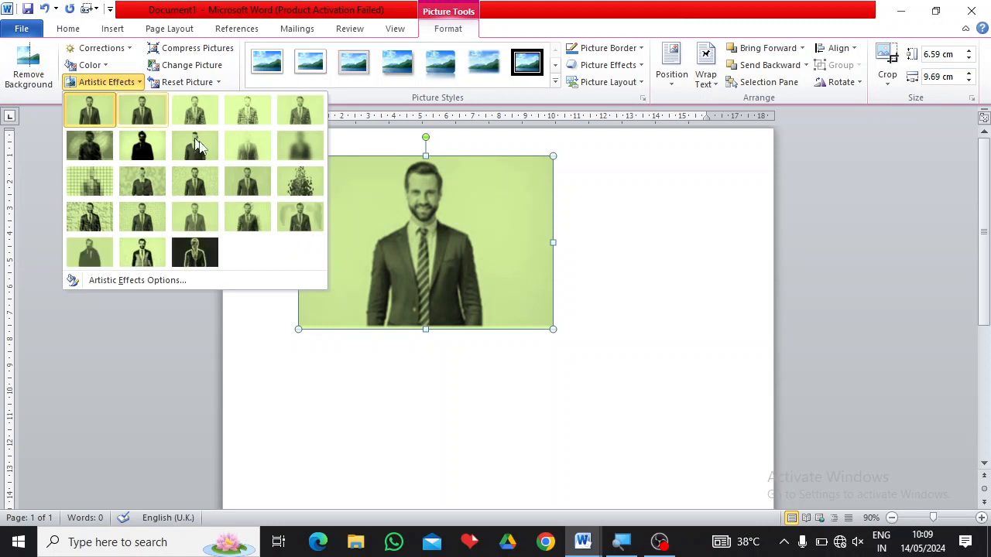
left_click(302, 184)
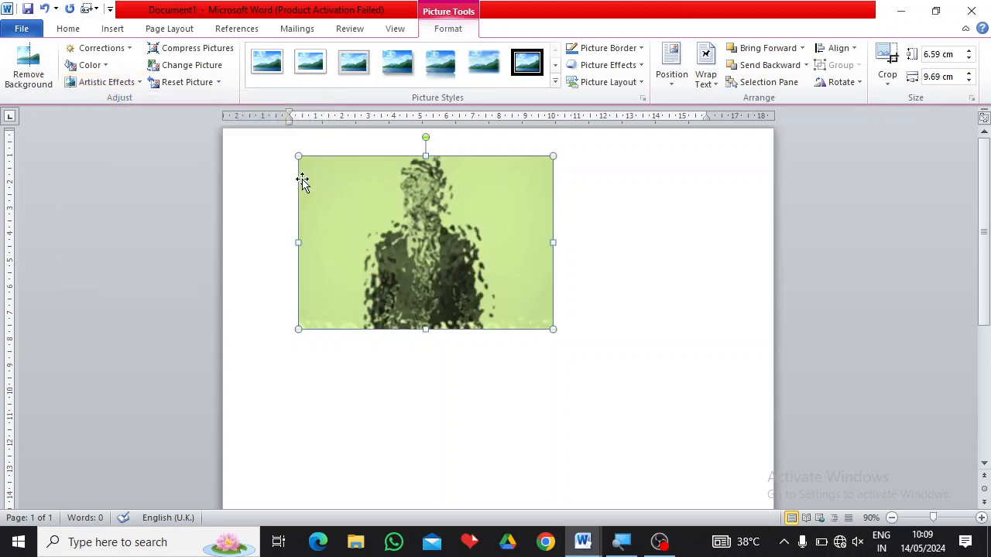
left_click(127, 82)
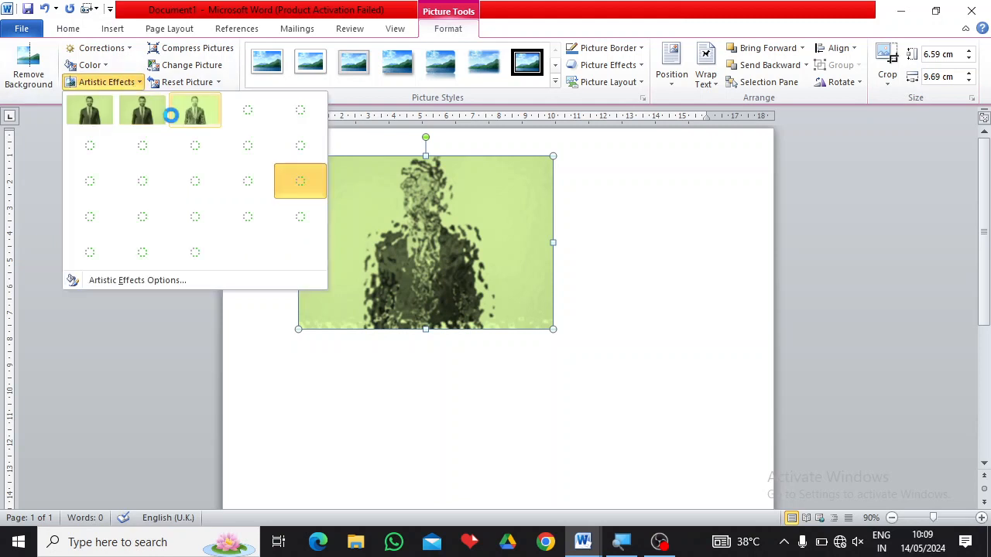
left_click(194, 113)
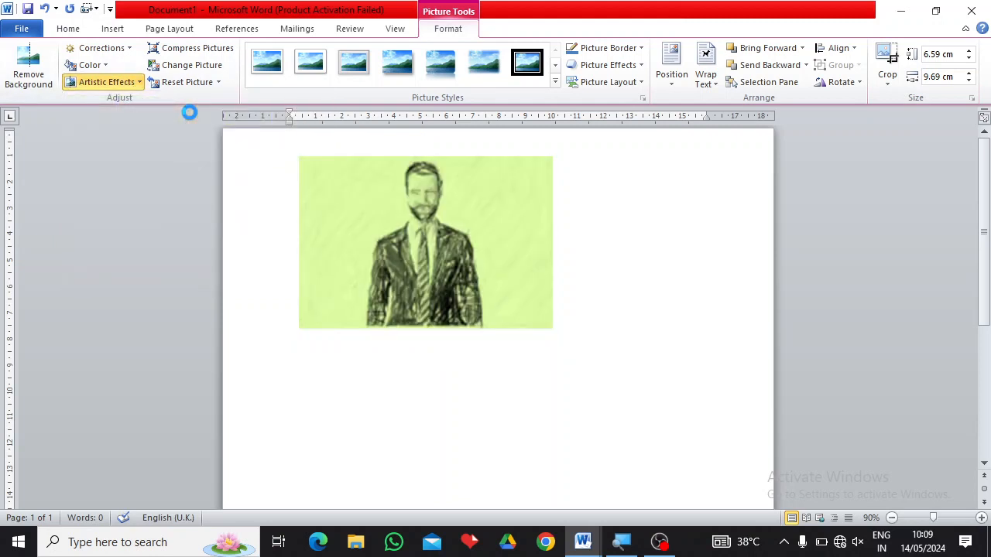
left_click(118, 85)
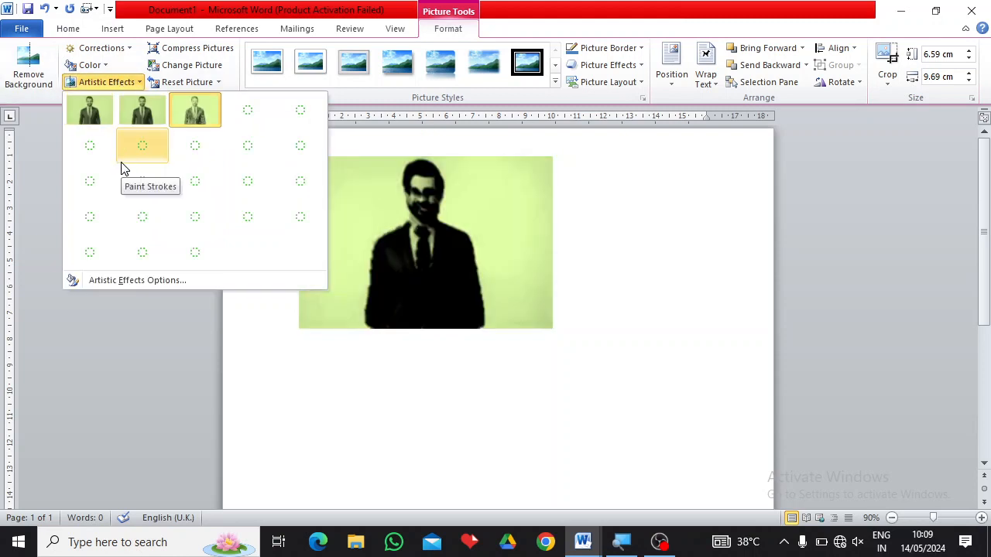
left_click(423, 210)
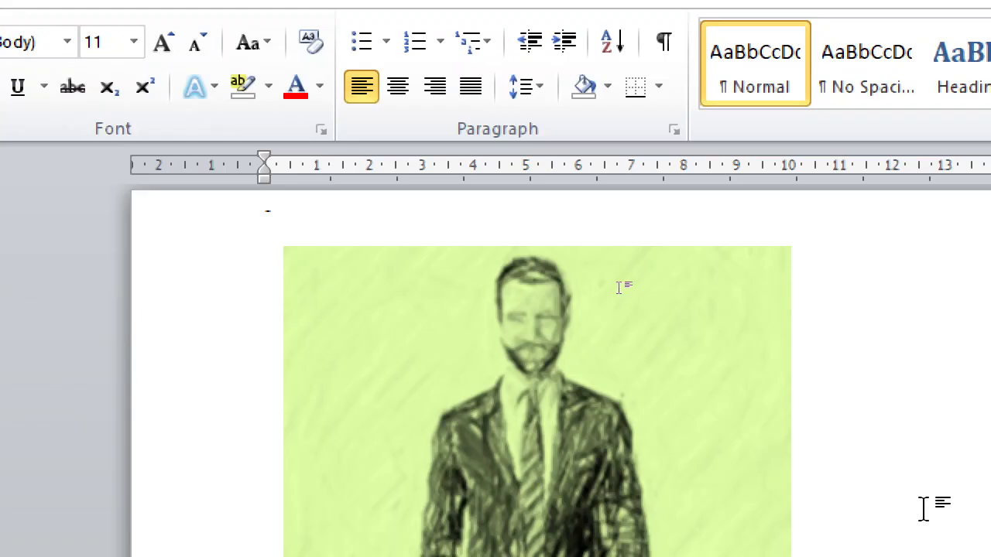
Reset the picture of the man to discard its sharpening, green recoloring and Pencil Grayscale effect.
left_click(841, 480)
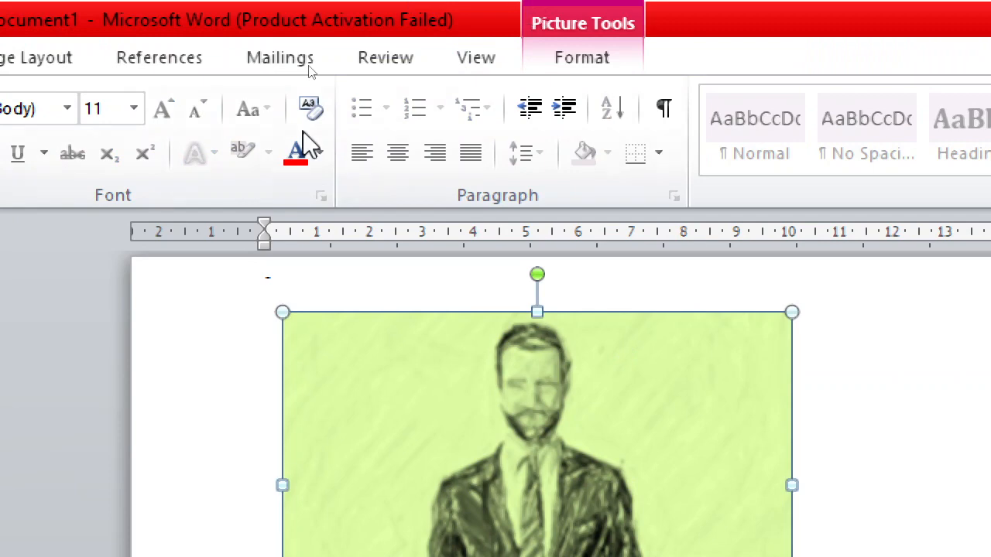
left_click(600, 43)
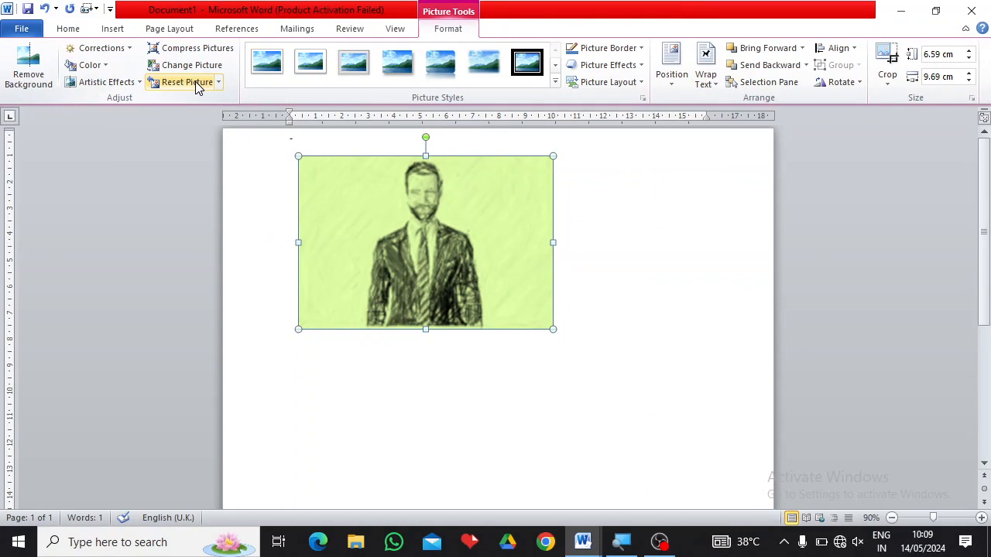
left_click(196, 86)
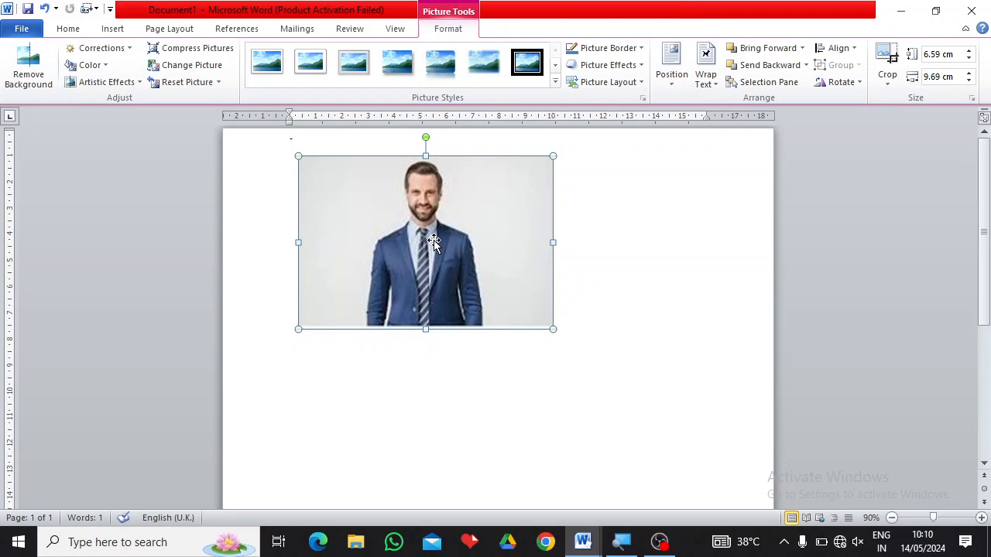
Replace the picture of the man with the rose image download (1).jpeg from the Pictures folder.
left_click(201, 68)
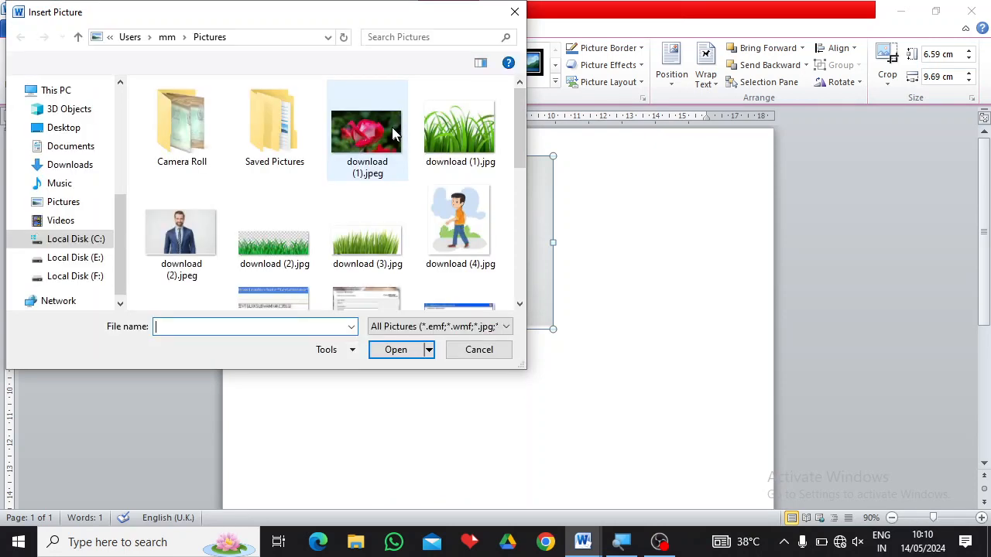
left_click(401, 130)
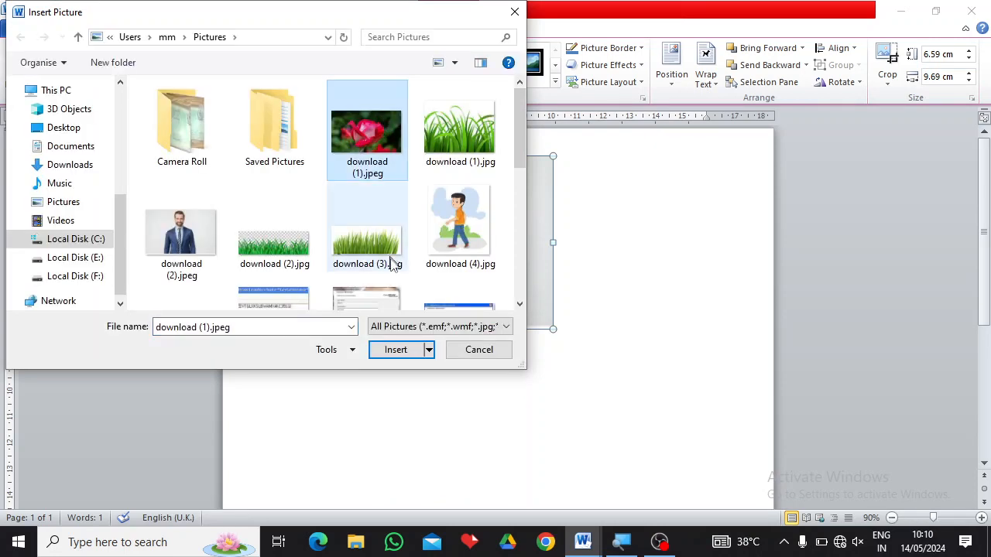
left_click(397, 350)
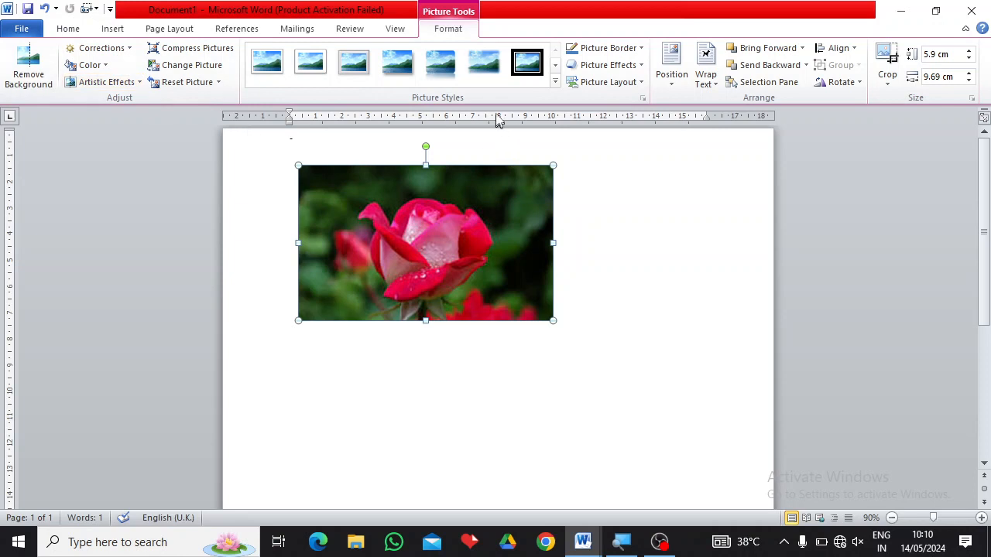
Preview preset picture styles on the rose picture, including the black frame and the drop shadow rectangle.
left_click(555, 82)
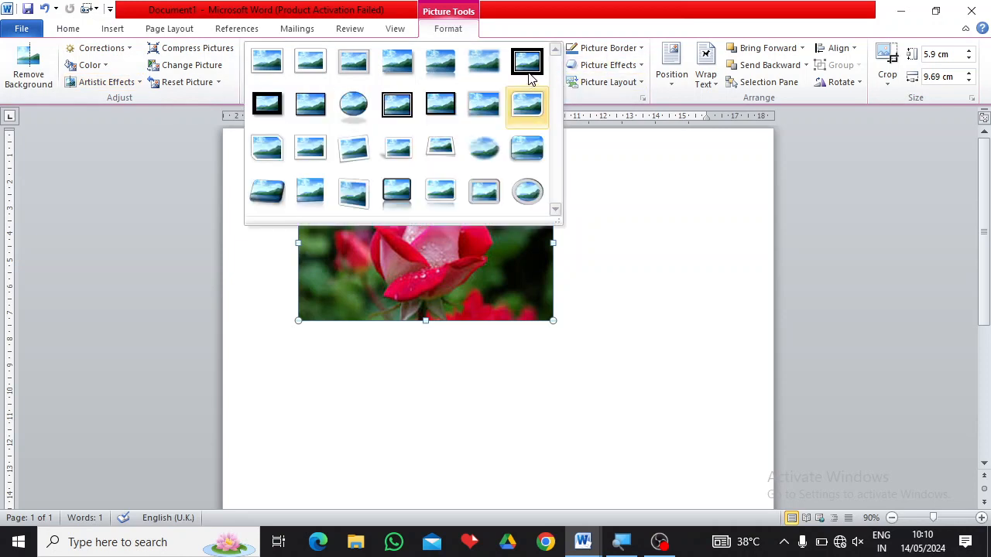
left_click(528, 68)
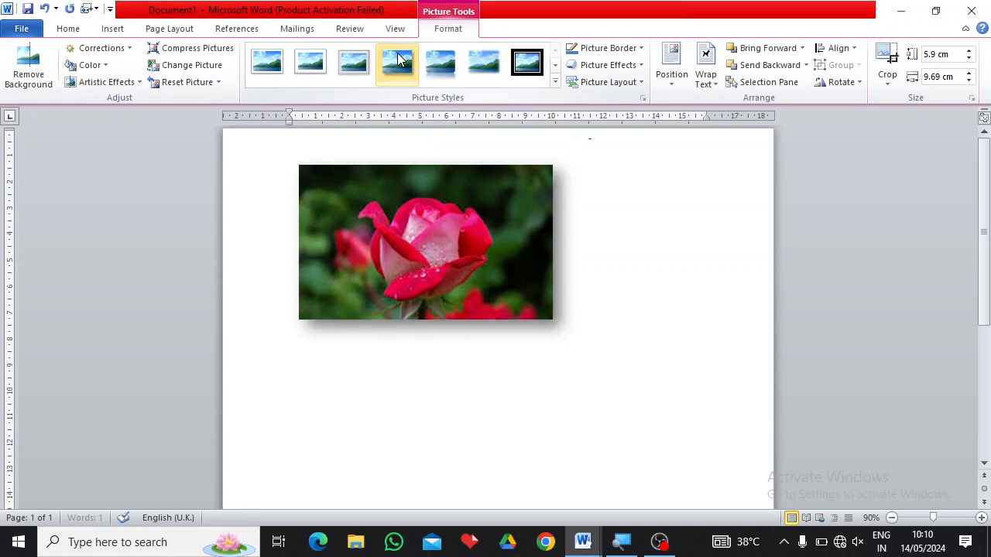